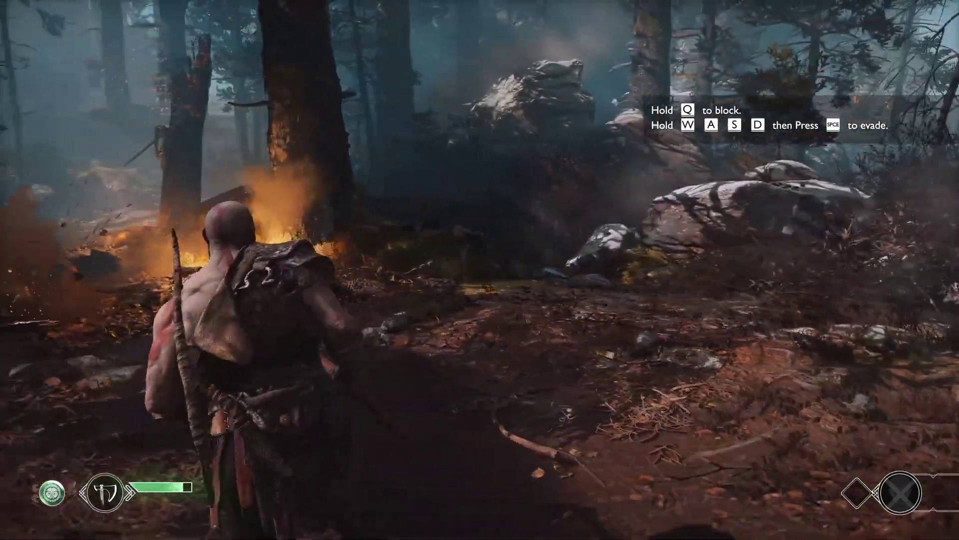
key(w)
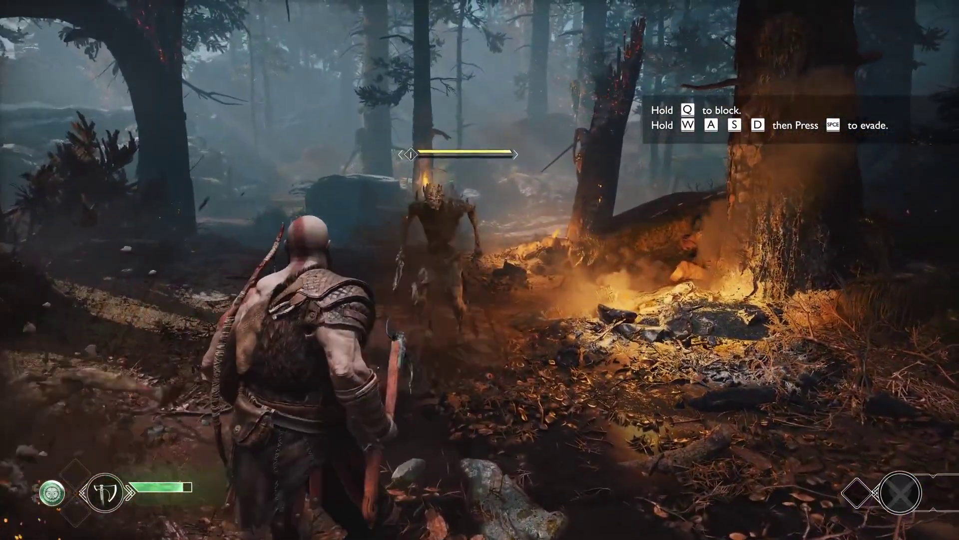
key(s)
key(s)
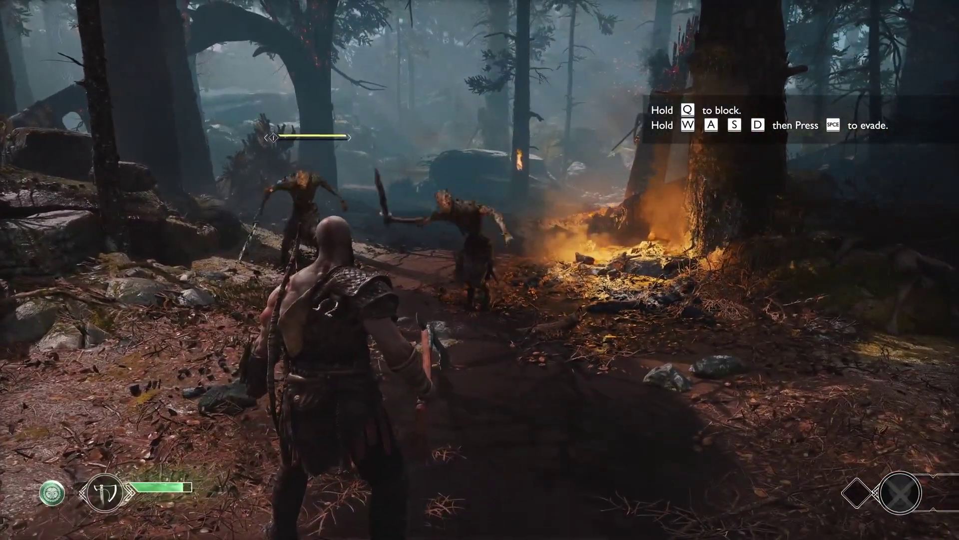
key(q)
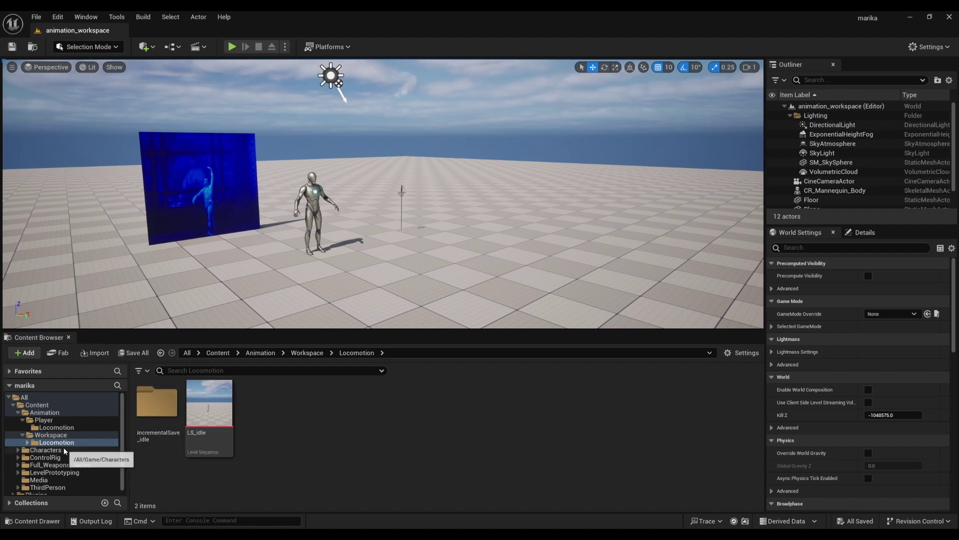
Create a Level Sequence named LS_walk in the Workspace Locomotion folder and open it
right_click(263, 407)
mouse_move(306, 240)
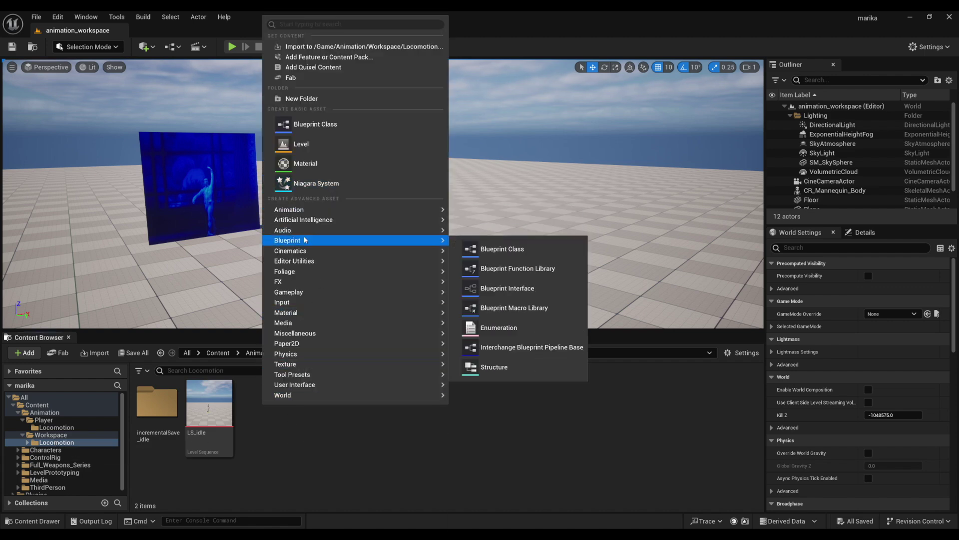
mouse_move(430, 251)
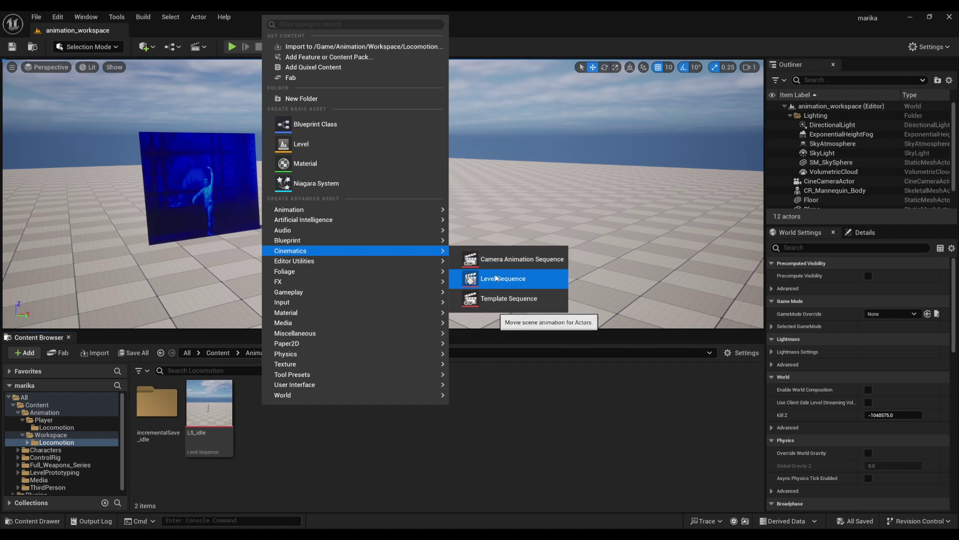
click(496, 278)
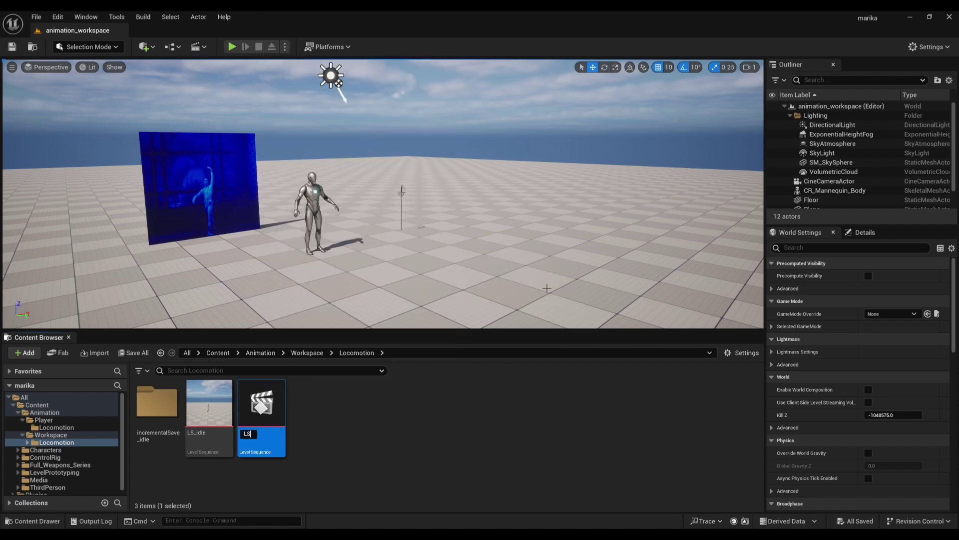
key(Return)
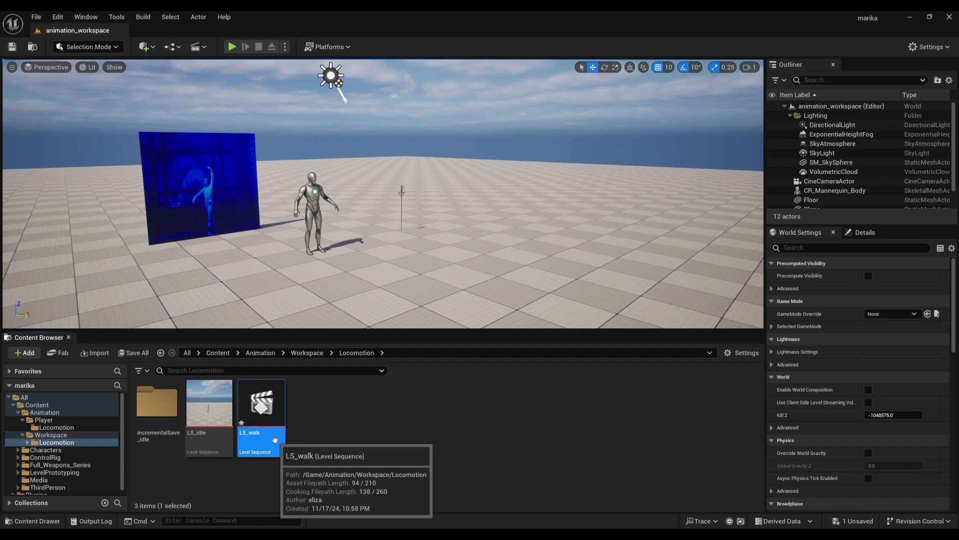
double_click(275, 440)
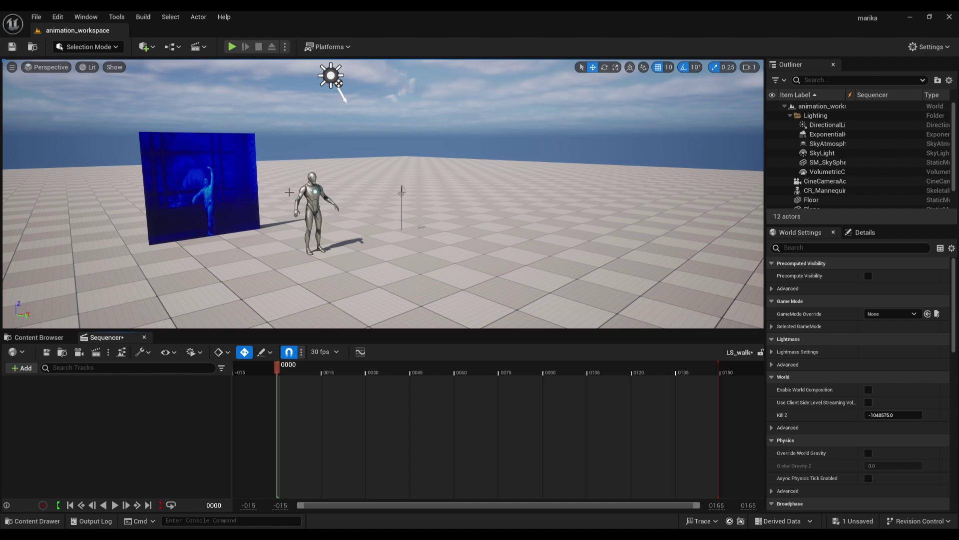
Add the CR_Mannequin_Body and SKM_Rapier actors to the LS_walk sequence
click(22, 368)
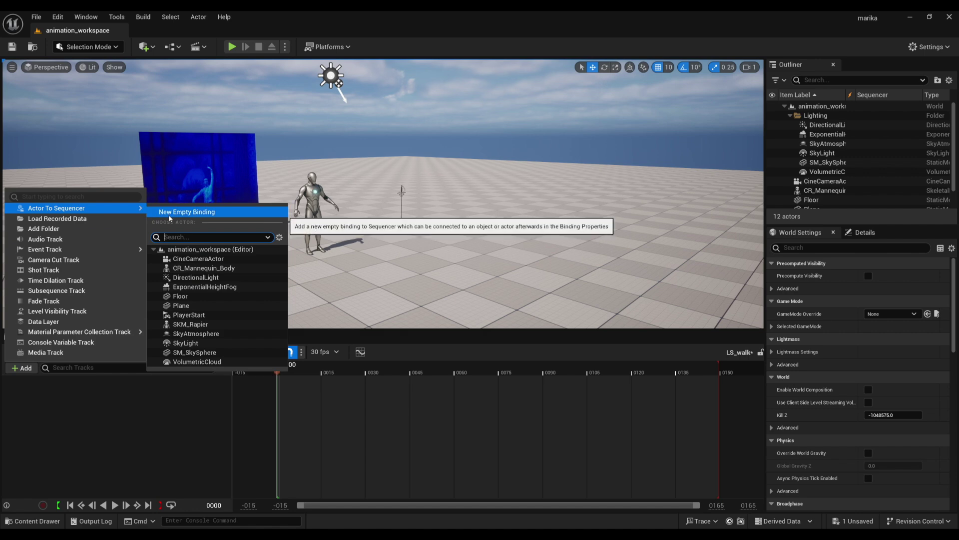
click(245, 272)
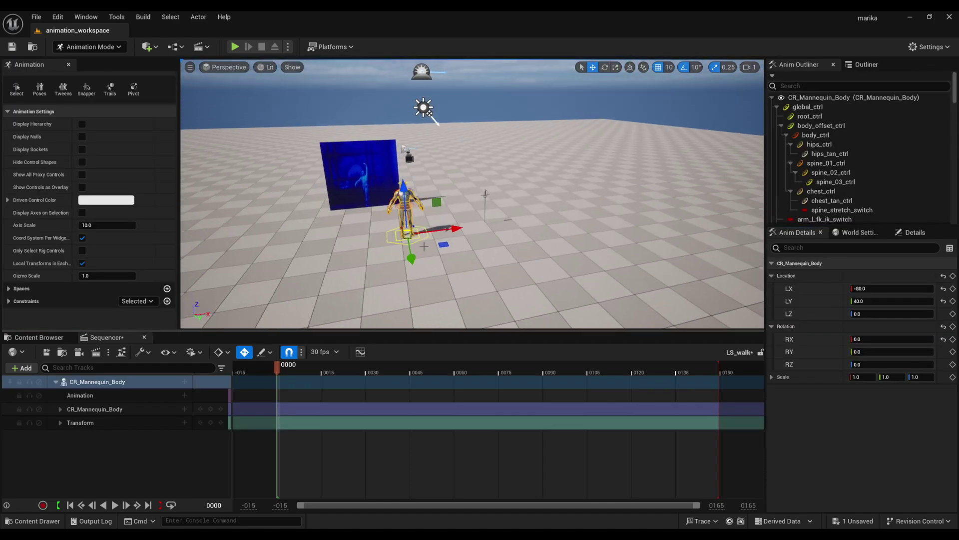
scroll(423, 246, up, 6)
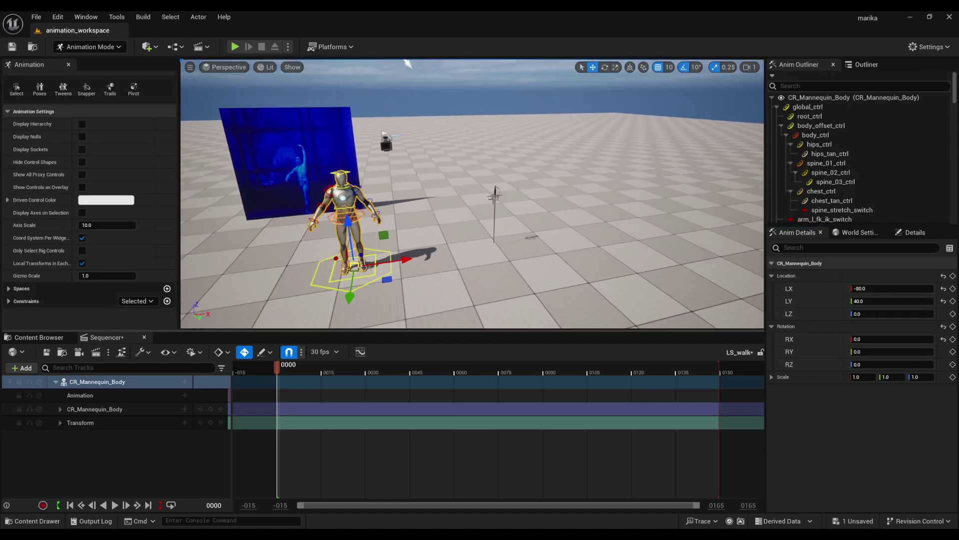
click(407, 62)
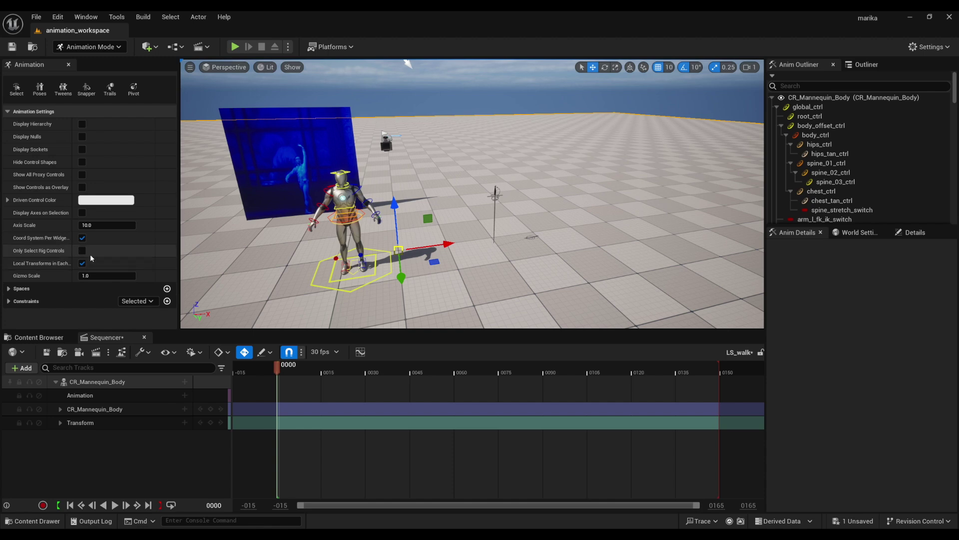
click(495, 194)
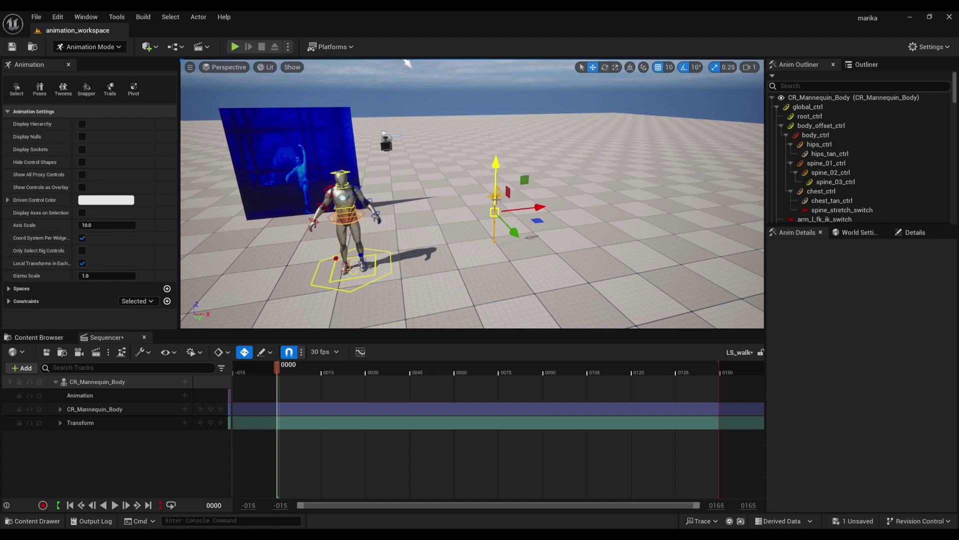
click(22, 367)
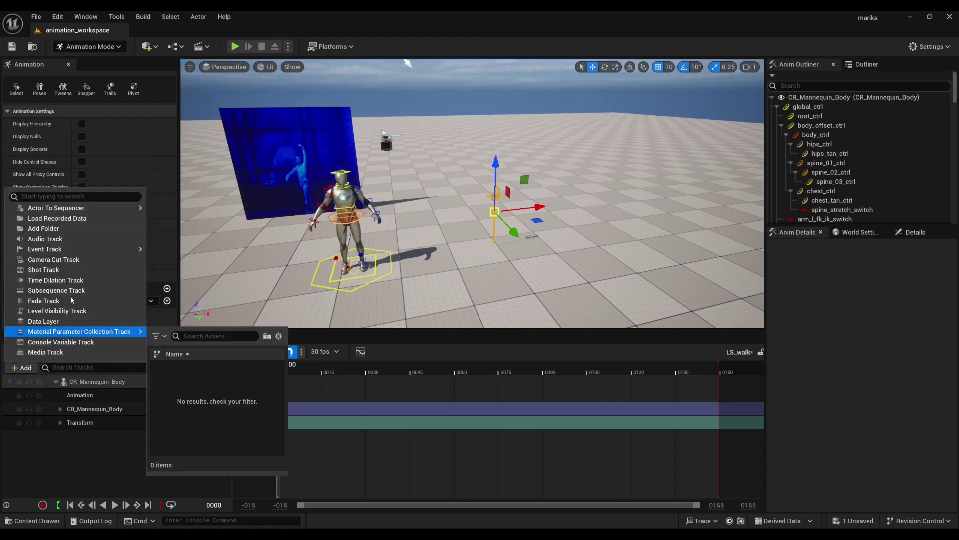
mouse_move(88, 210)
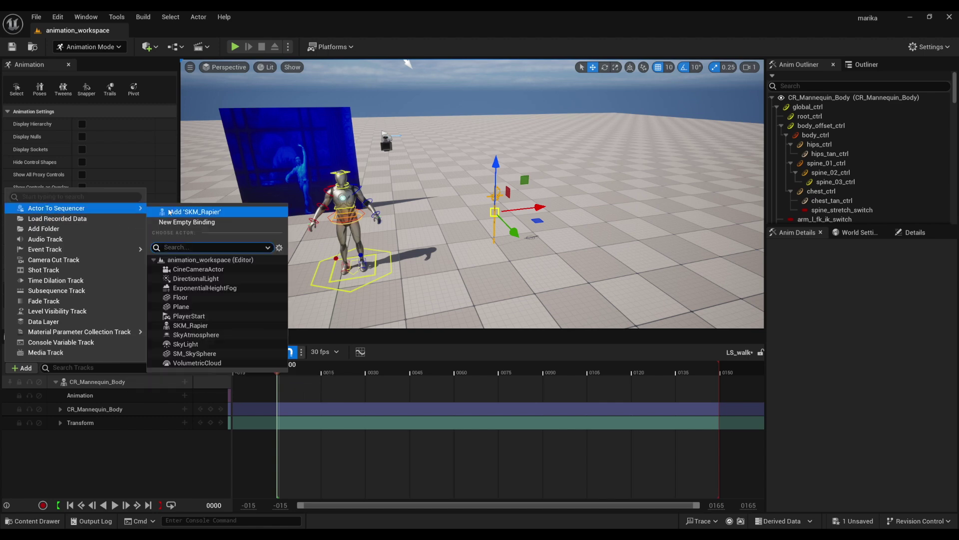
click(170, 212)
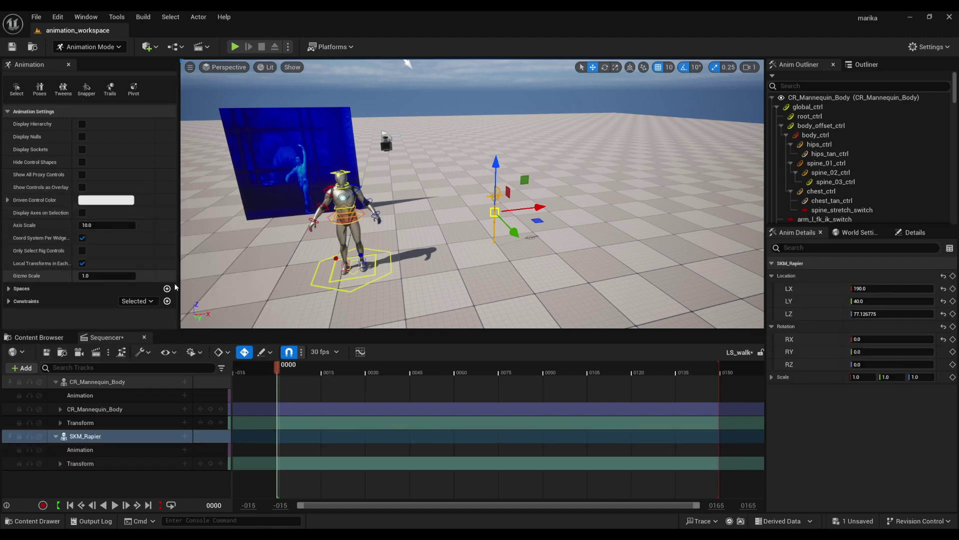
At frame -4, parent-constrain SKM_Rapier to the mannequin's right-hand rapier socket with Maintain Offset off, and return the playhead to frame 1
drag(275, 373, 269, 373)
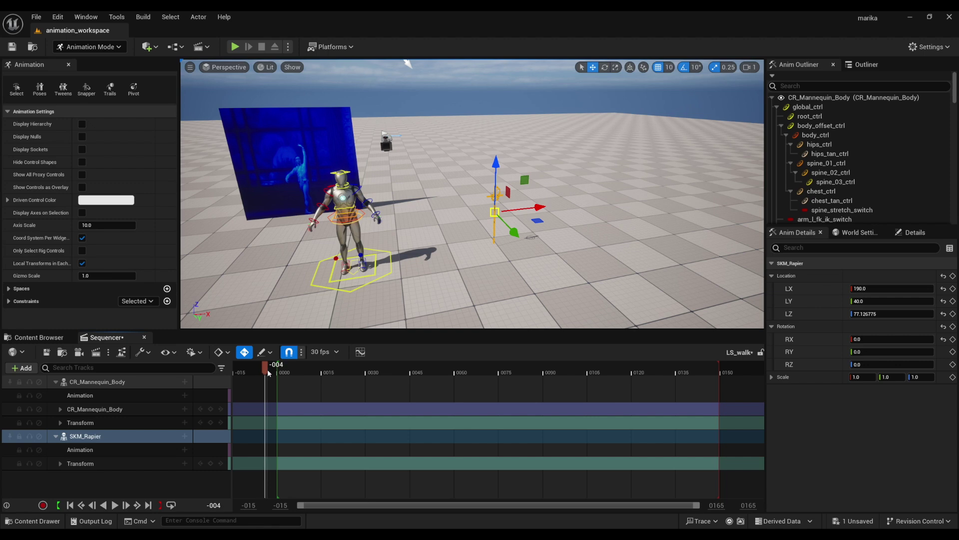
click(167, 303)
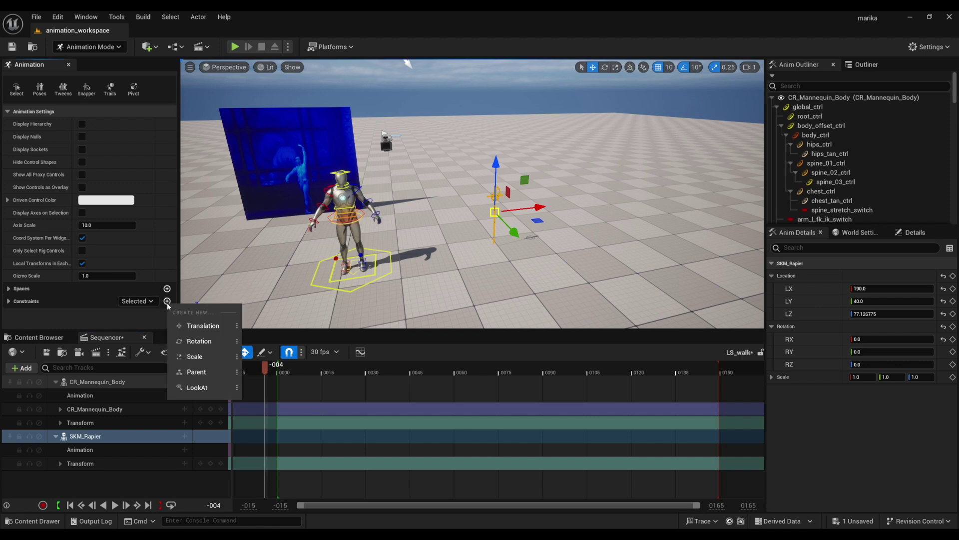
click(236, 372)
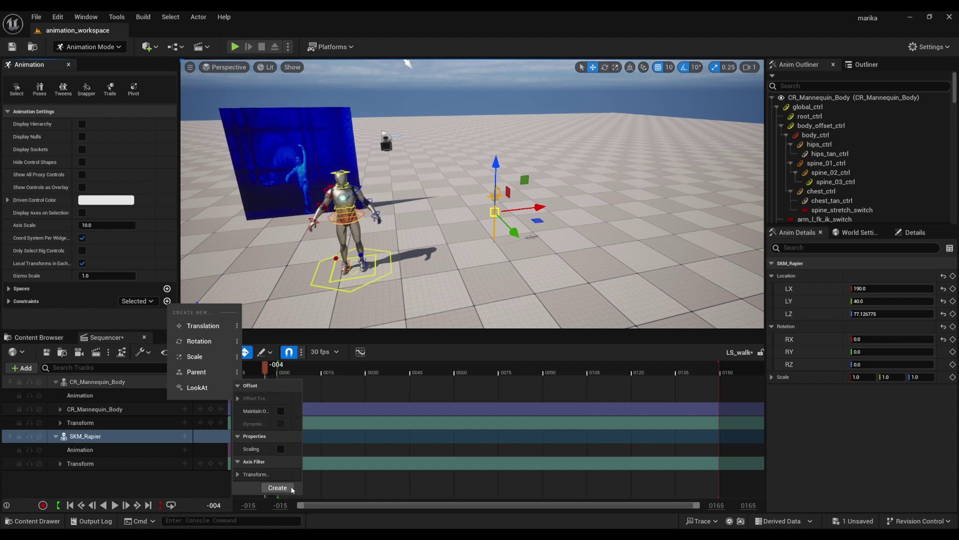
click(277, 489)
click(361, 233)
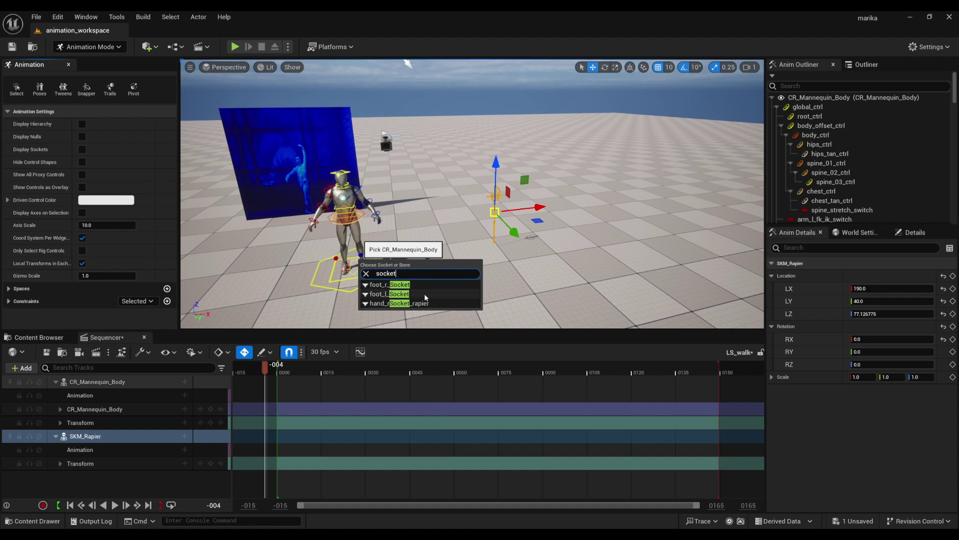
click(397, 310)
alt+drag(411, 259, 520, 246)
click(282, 373)
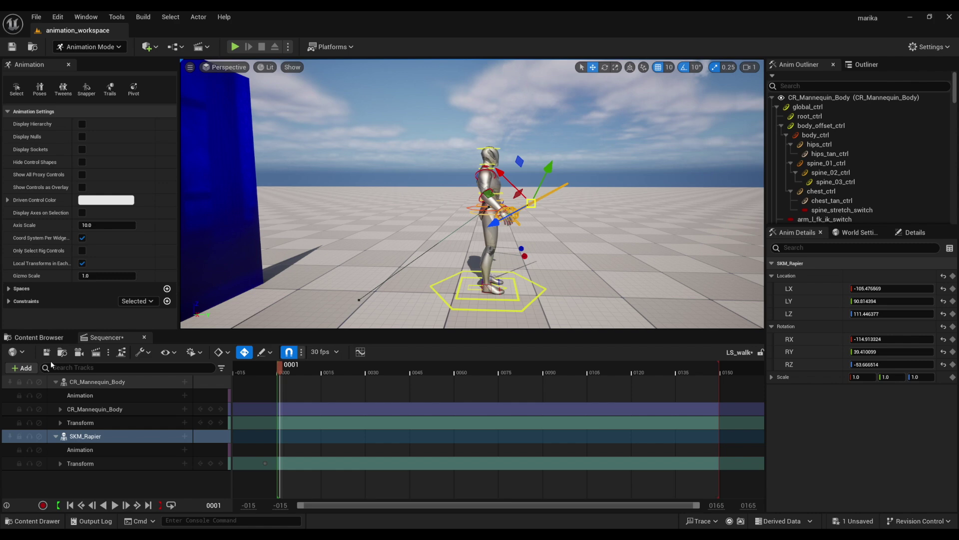
Save the LS_walk level sequence
right_click(88, 381)
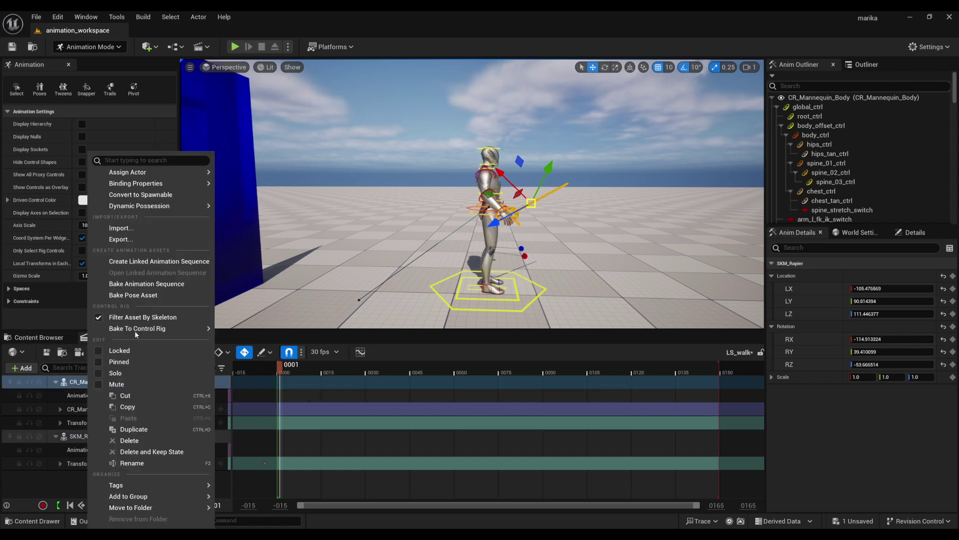
click(154, 263)
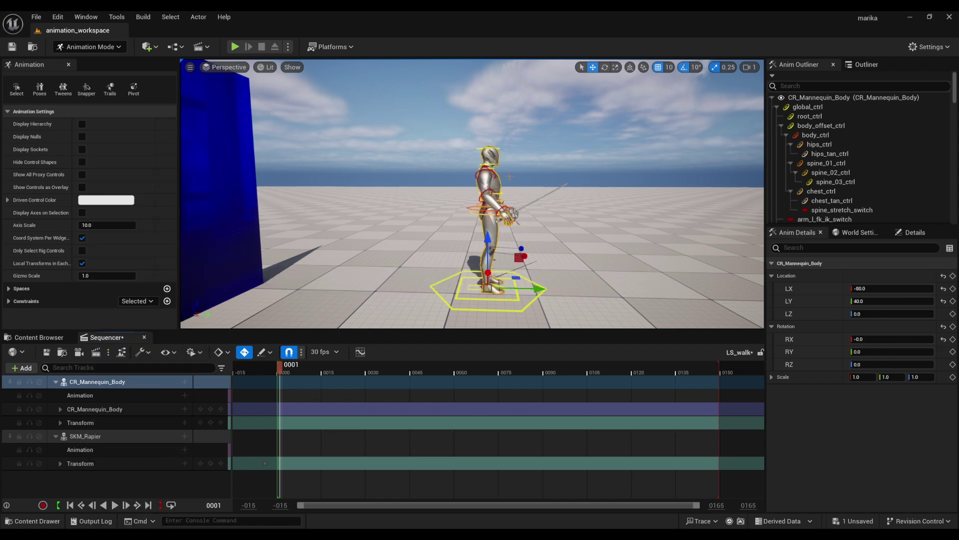
click(42, 338)
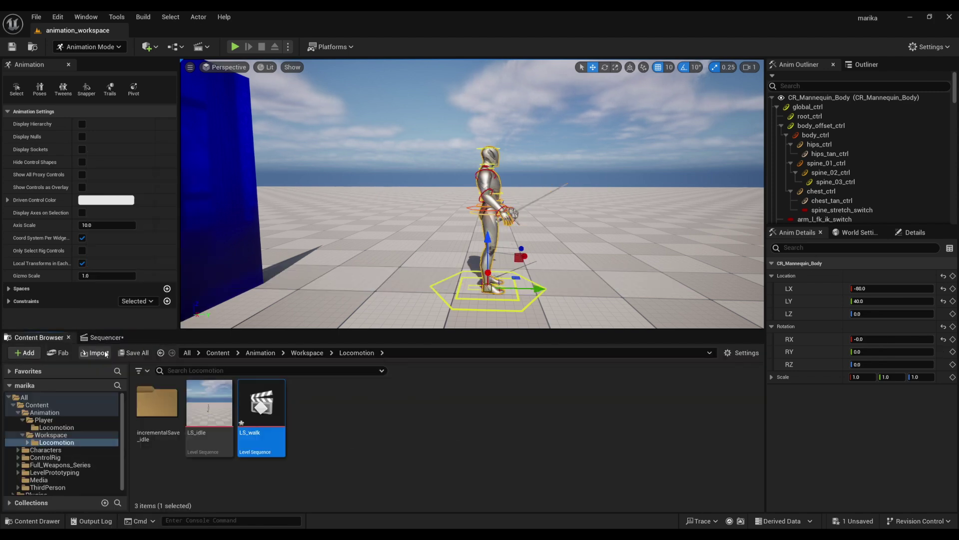
click(843, 521)
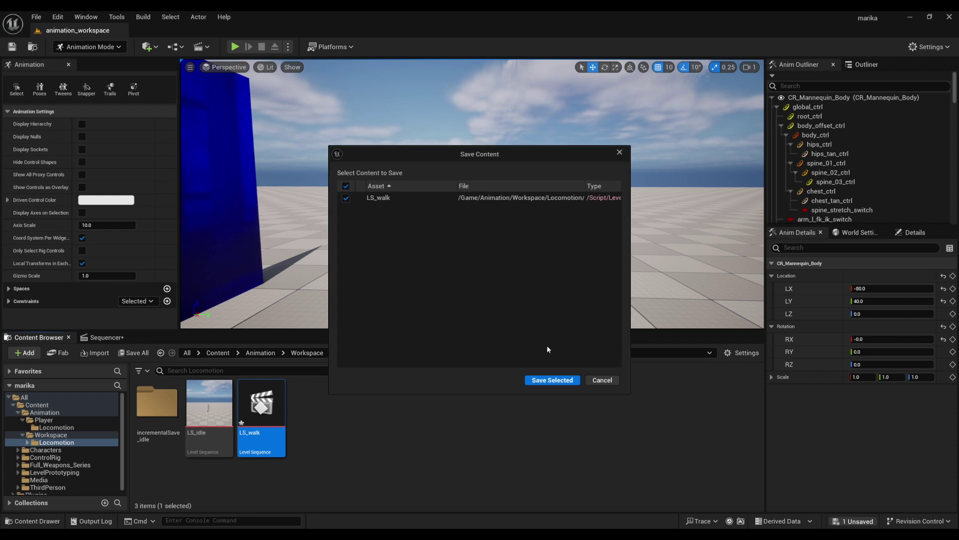
click(552, 379)
Duplicate LS_walk into two more level sequences named LS_run and LS_sprint
click(262, 443)
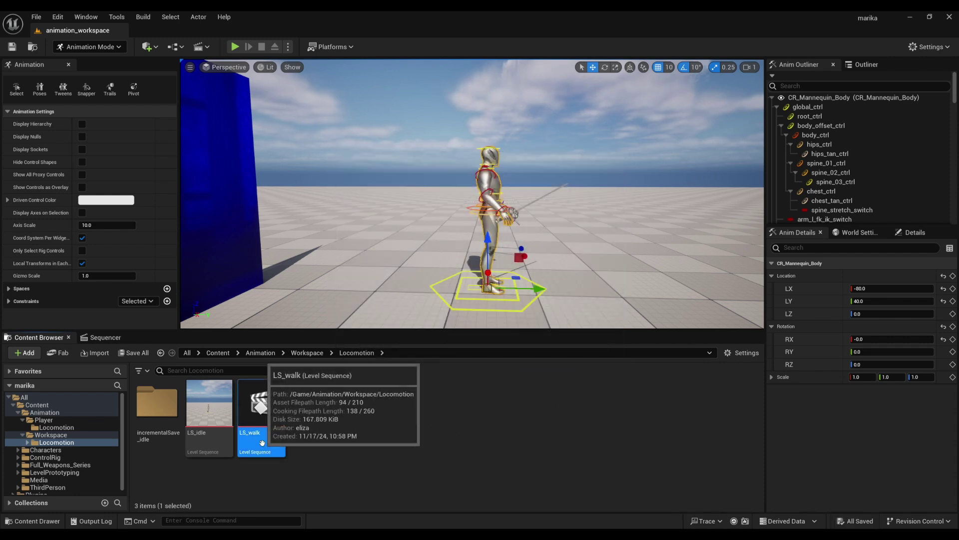
key(ctrl+d)
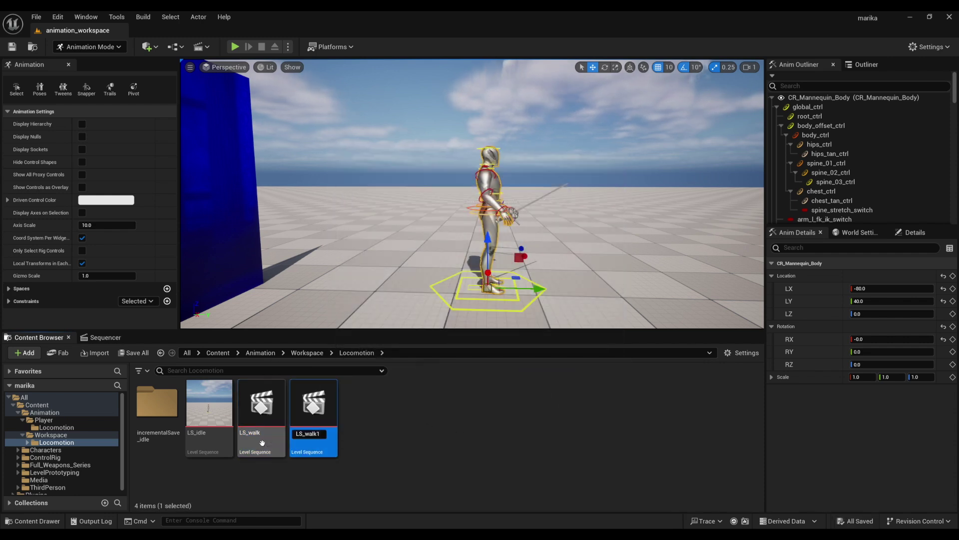
text(LS_sprint)
key(Return)
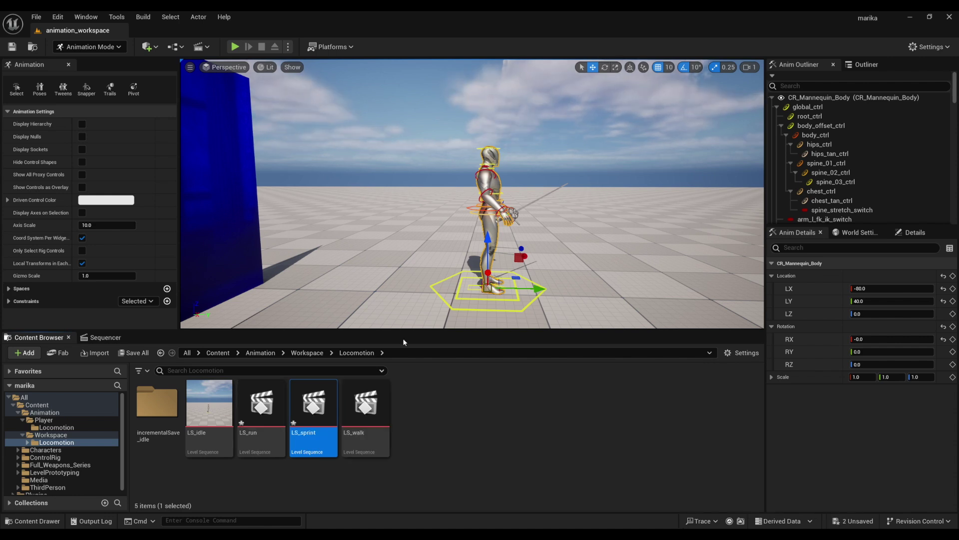
Reopen LS_walk and try to create a linked animation sequence for CR_Mannequin_Body
double_click(365, 408)
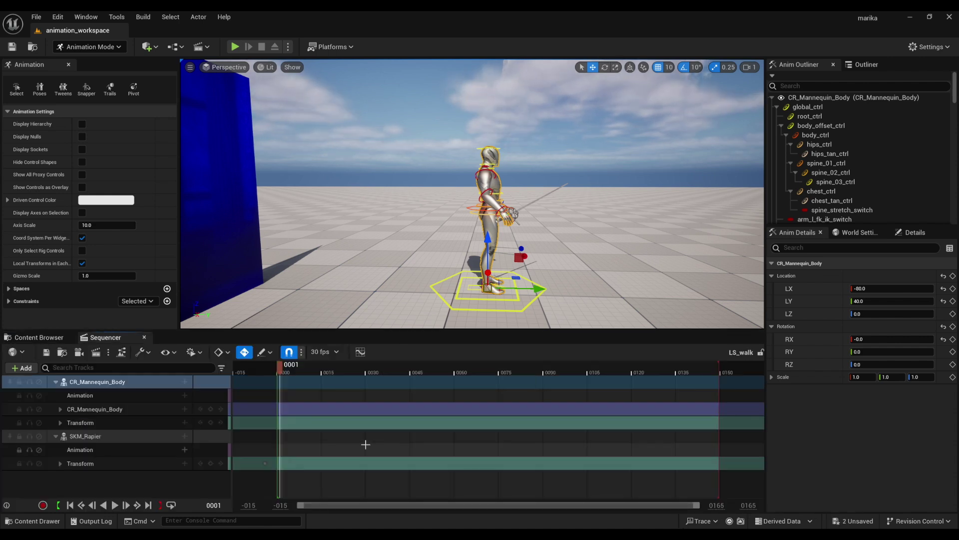
right_click(78, 386)
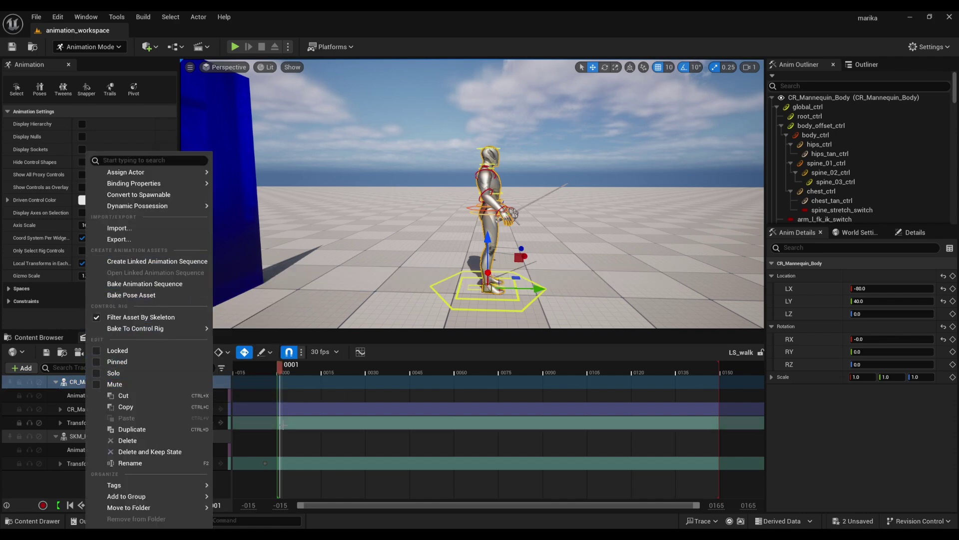
click(149, 262)
click(28, 338)
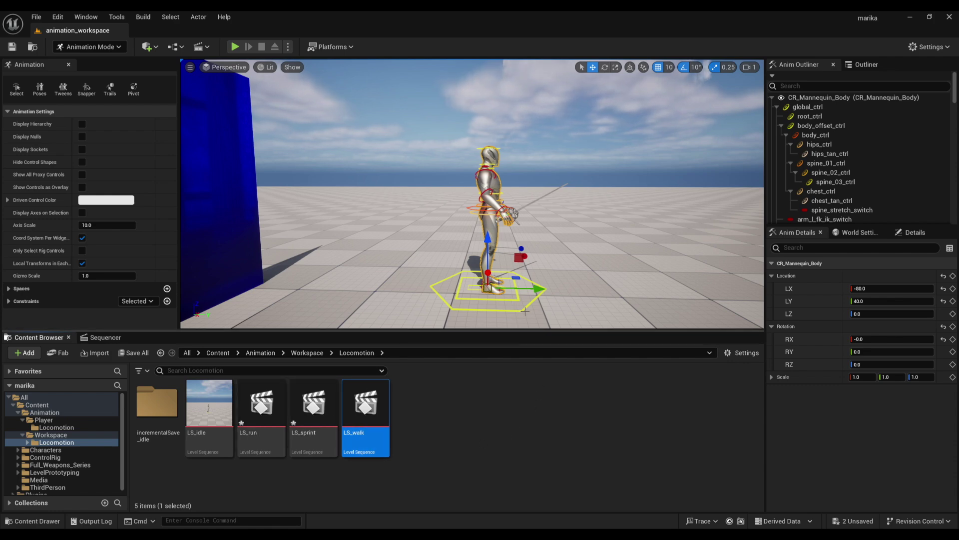
At frame 1, move foot_r_ik_ctrl backward along Y by about 50 units to plant the right foot behind the body
key(d)
right_drag(522, 290, 475, 298)
key(w)
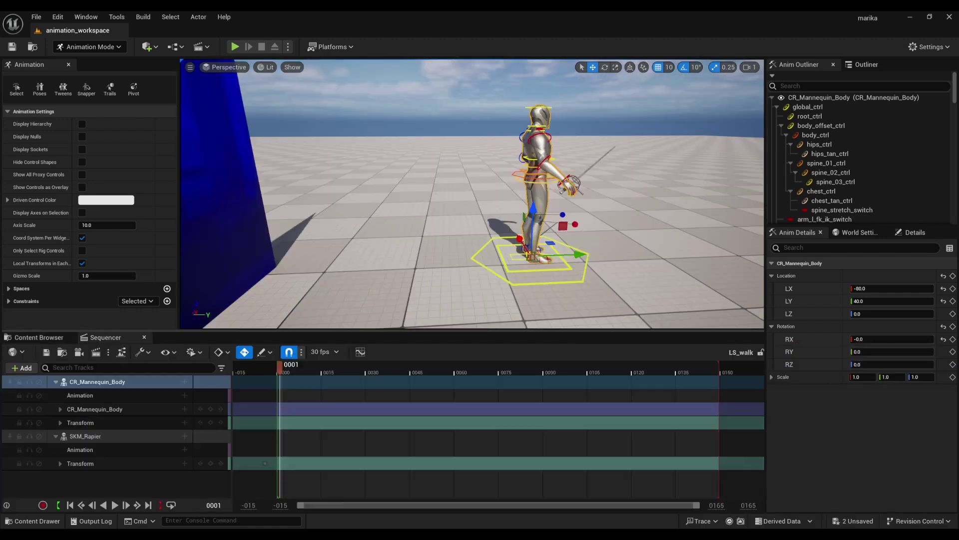
alt+drag(500, 211, 440, 216)
scroll(472, 194, up, 4)
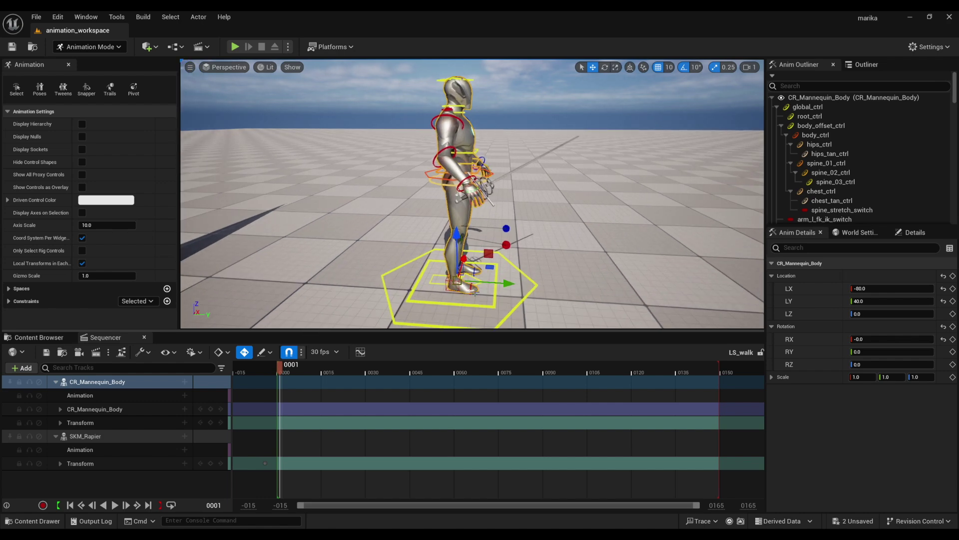
click(450, 287)
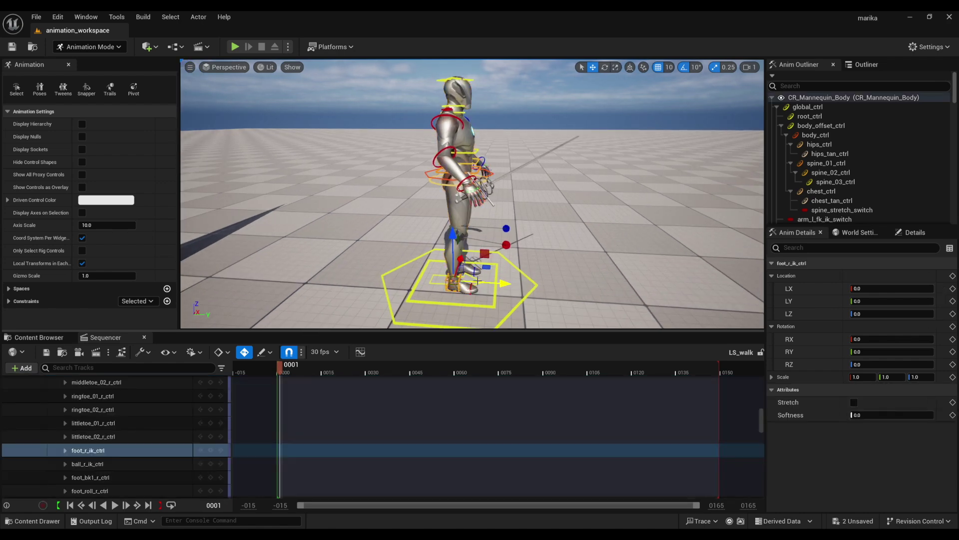
drag(493, 283, 434, 280)
Move foot_l_ik_ctrl forward along Y by about 46 units and key it at frame 1
click(459, 271)
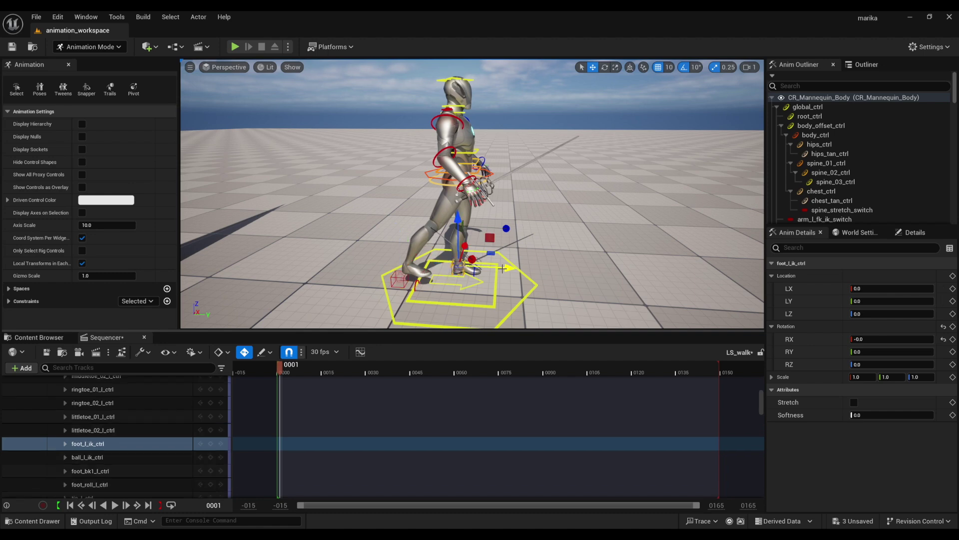
drag(503, 269, 551, 270)
key(s)
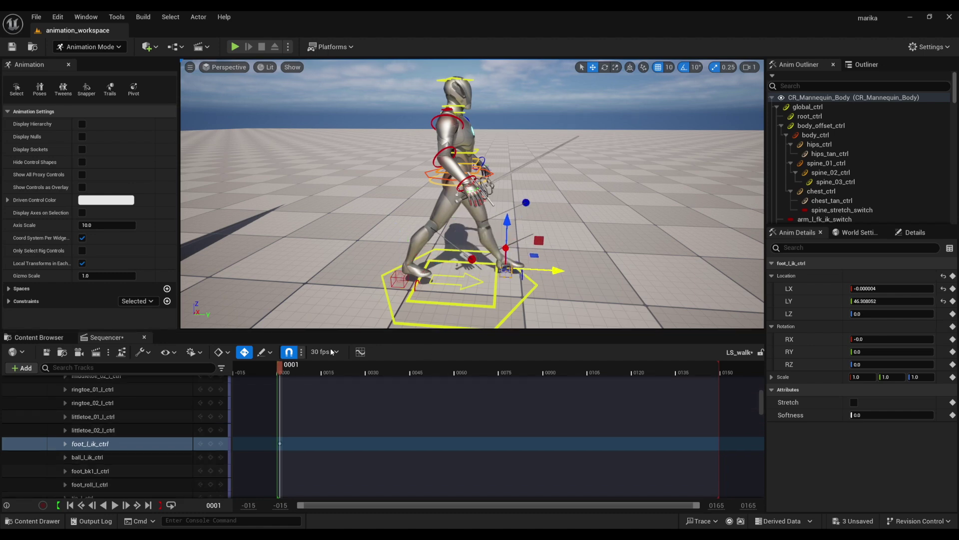
With both foot IK controls selected, scrub and play back the sequence to check the alternating foot steps
ctrl+click(400, 281)
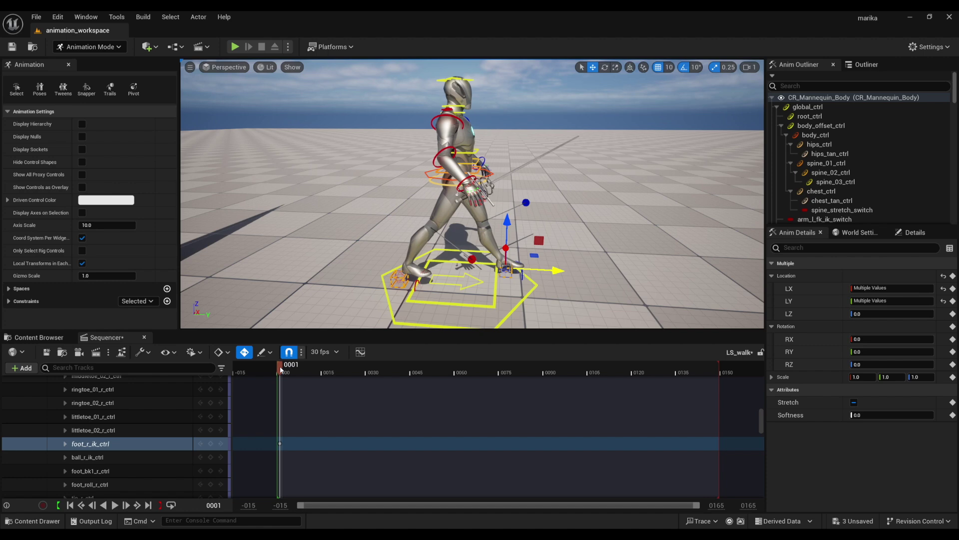
drag(280, 368, 425, 369)
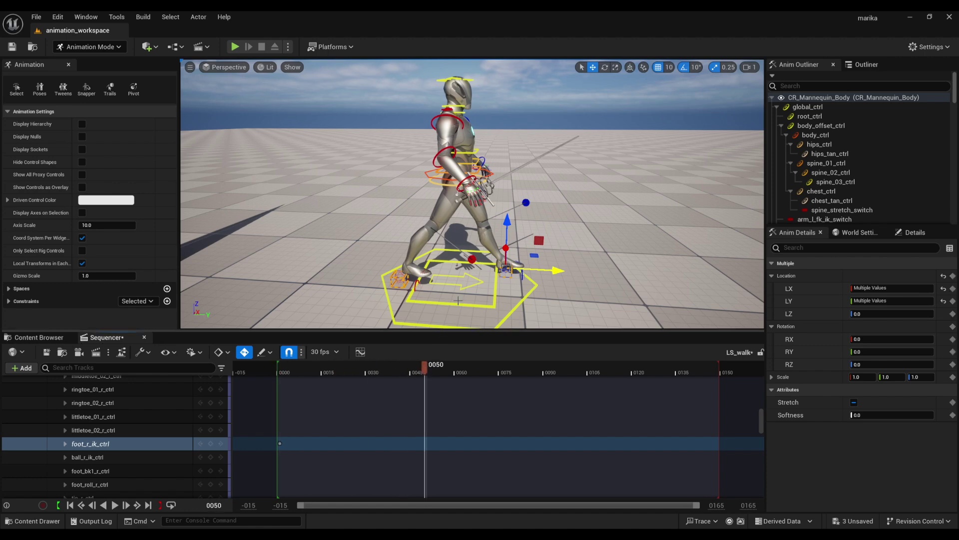
click(565, 274)
click(505, 271)
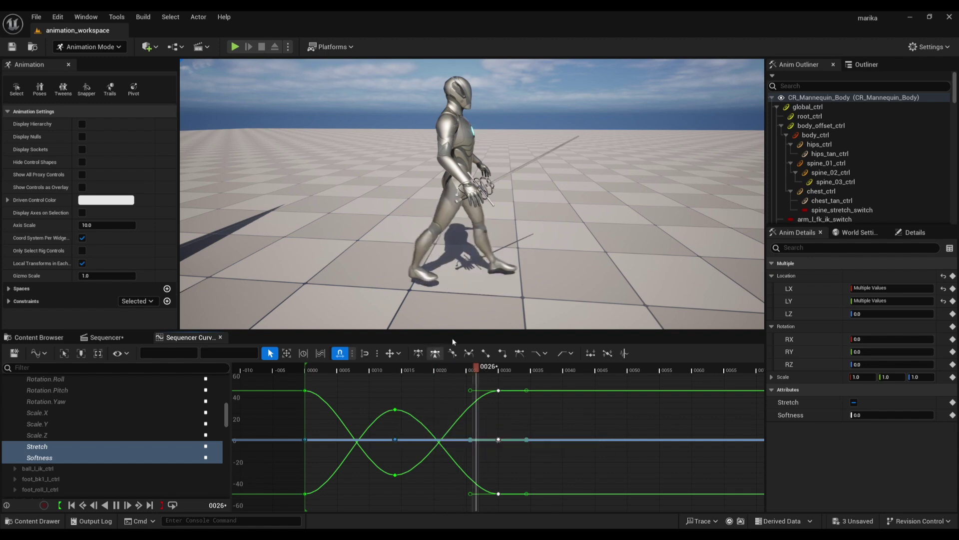
key(space)
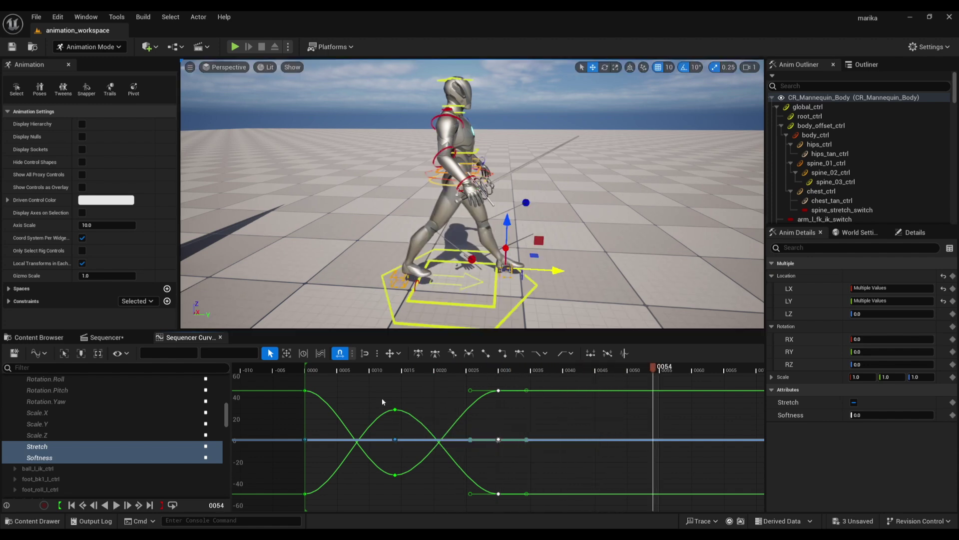
click(504, 369)
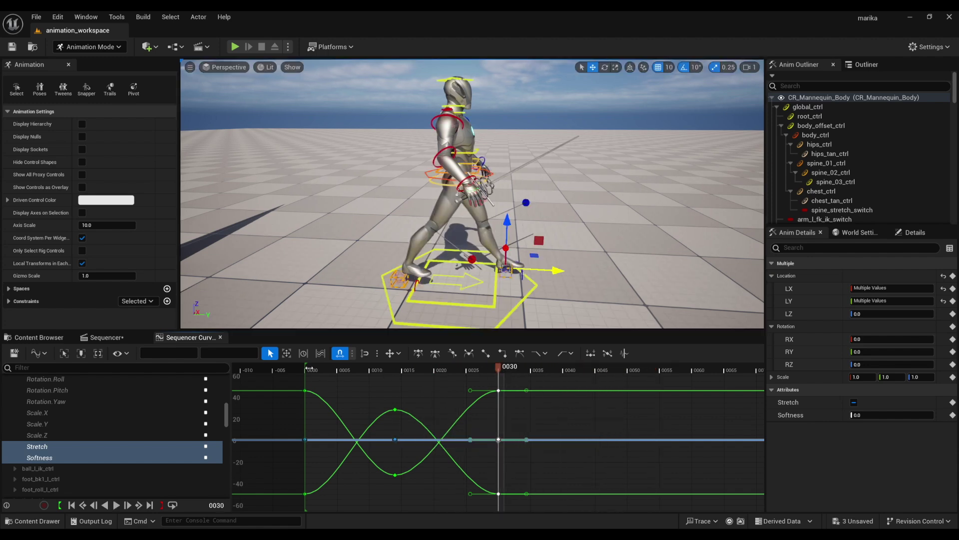
key(space)
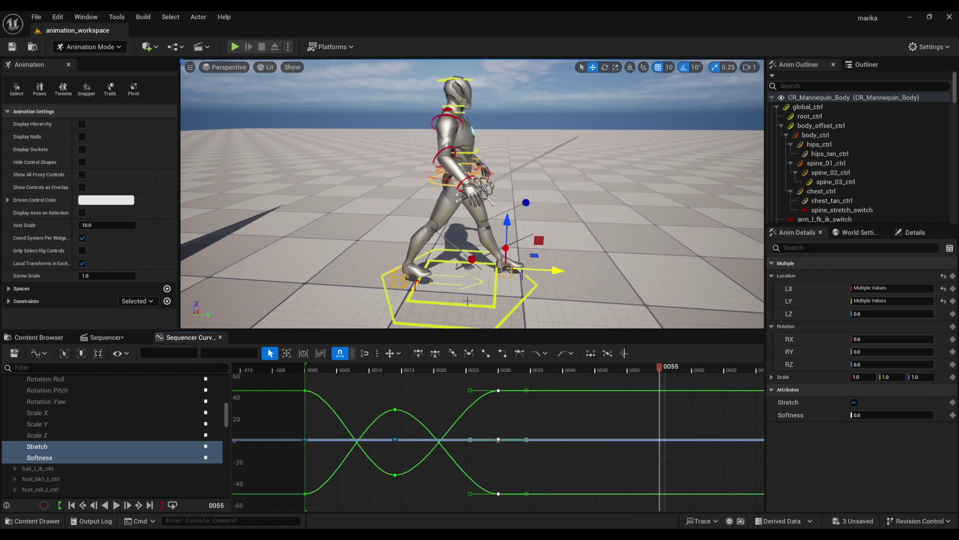
click(390, 388)
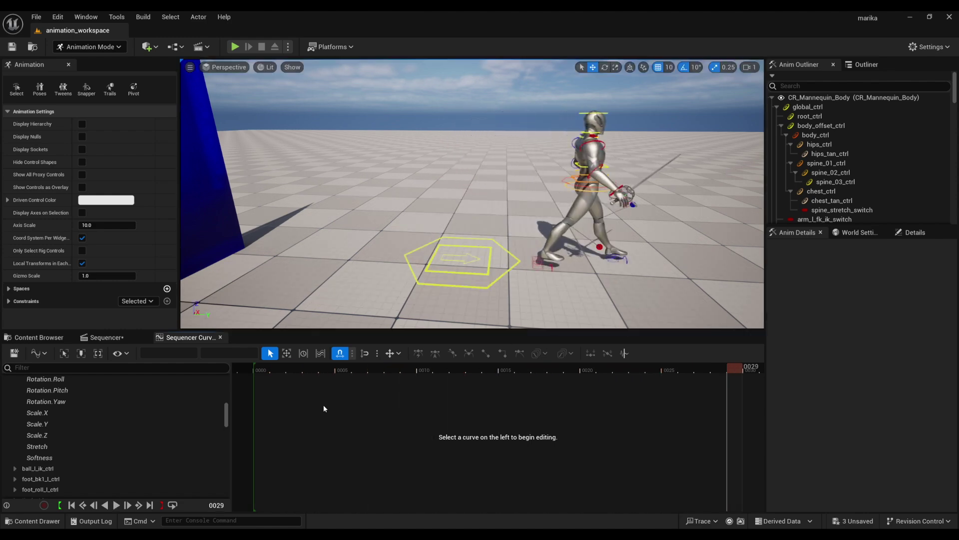
Return to frame 0, isolate body_ctrl's Location Y curve, and delete its middle key
click(263, 369)
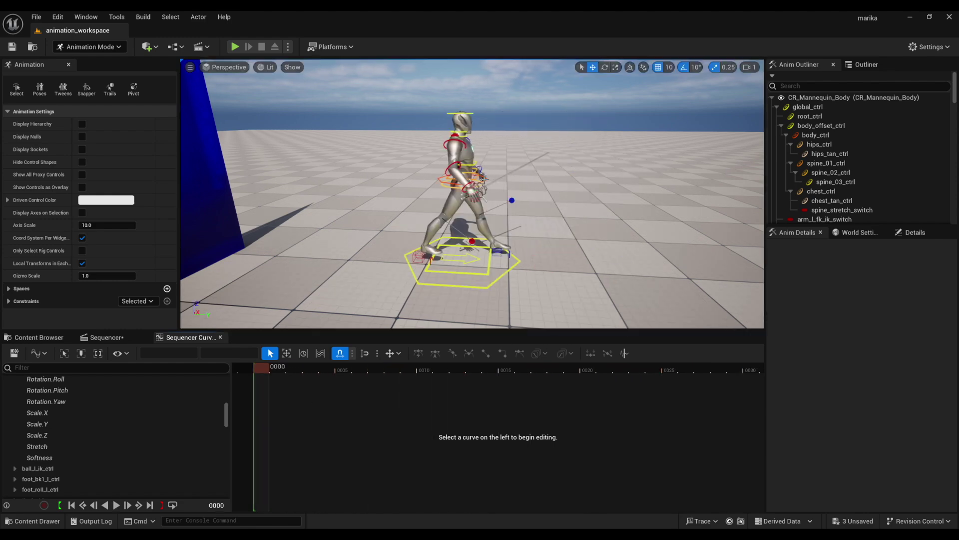
click(482, 179)
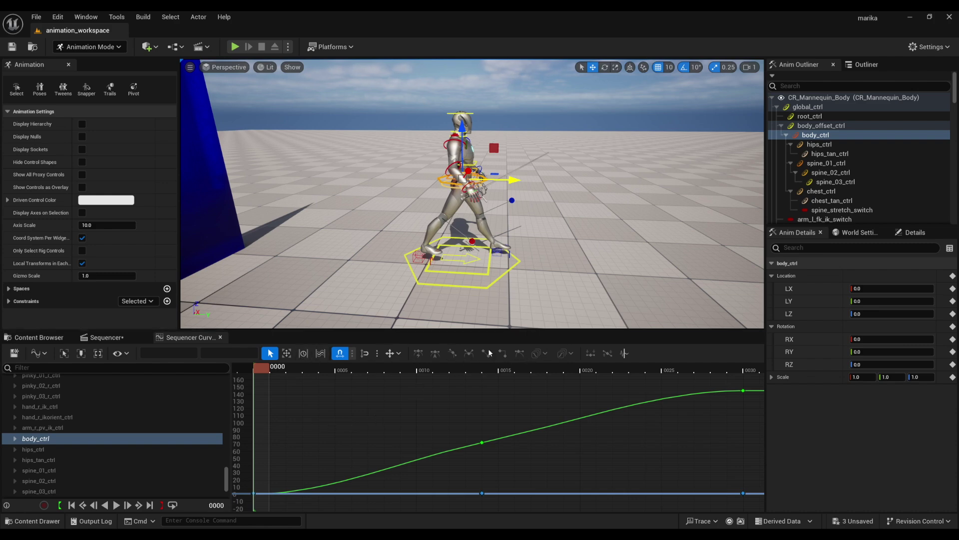
click(811, 300)
drag(430, 414, 509, 463)
key(Delete)
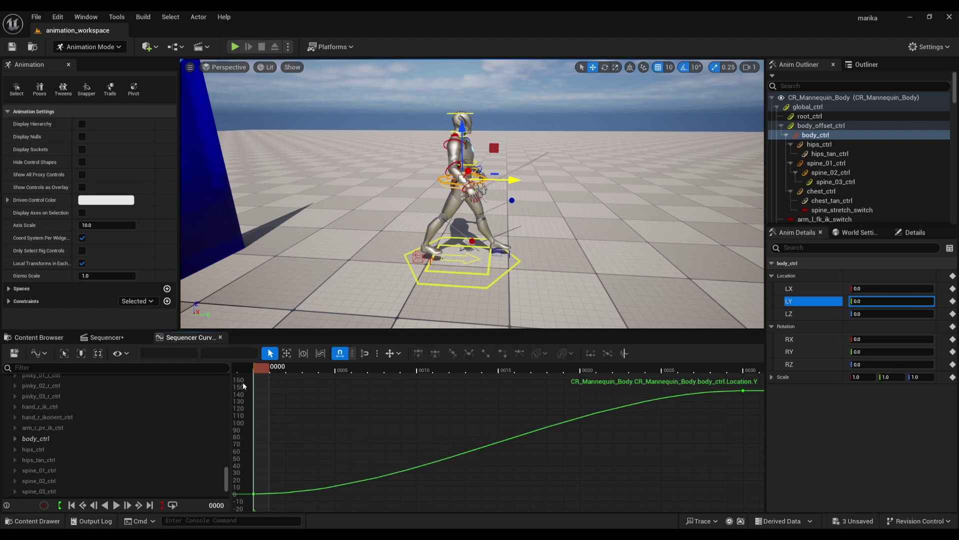
Set all remaining keys on body_ctrl's Location Y curve to linear interpolation
drag(242, 381, 754, 506)
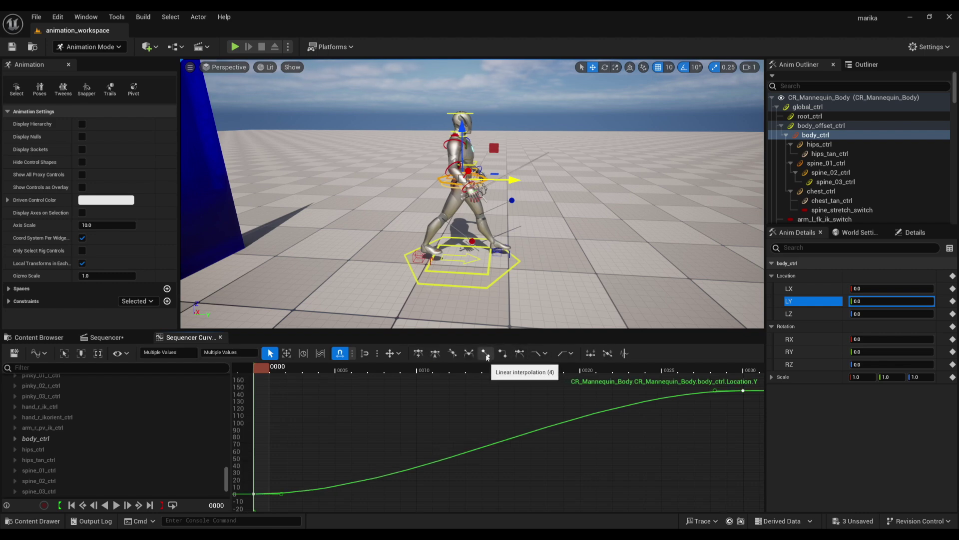
click(485, 353)
right_drag(542, 445, 599, 432)
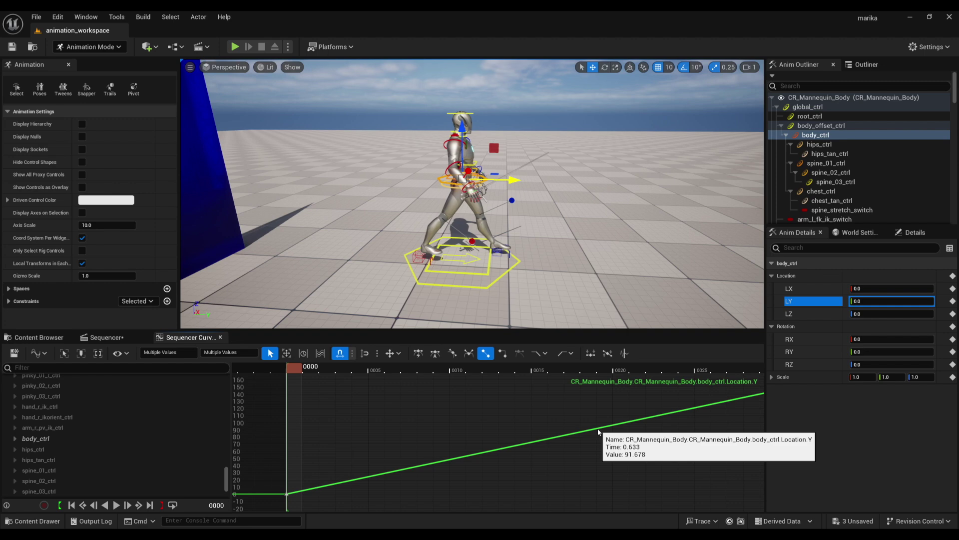
Key body_offset_ctrl at frame 0 and paste body_ctrl's linear Location Y keys onto its Location Y curve
click(487, 274)
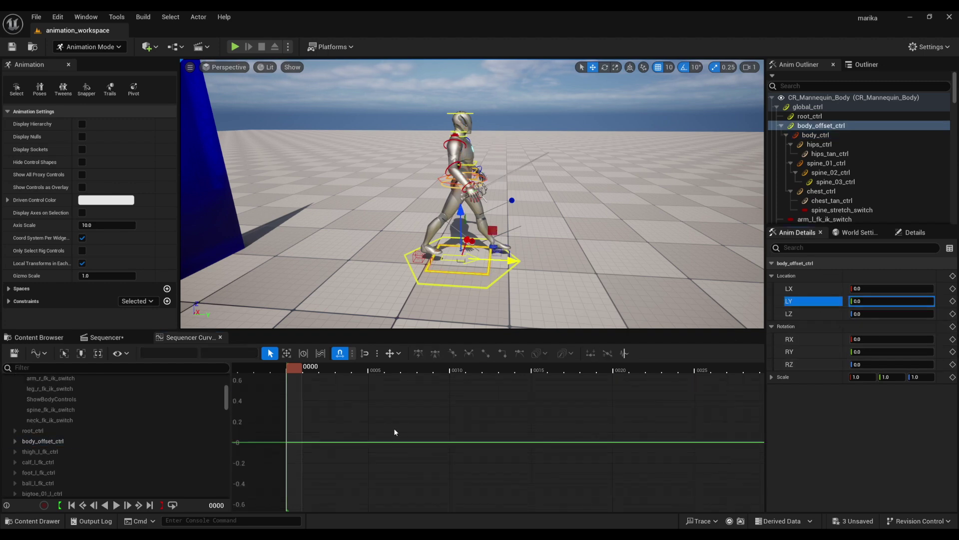
key(s)
drag(304, 425, 280, 458)
key(ctrl+v)
click(699, 476)
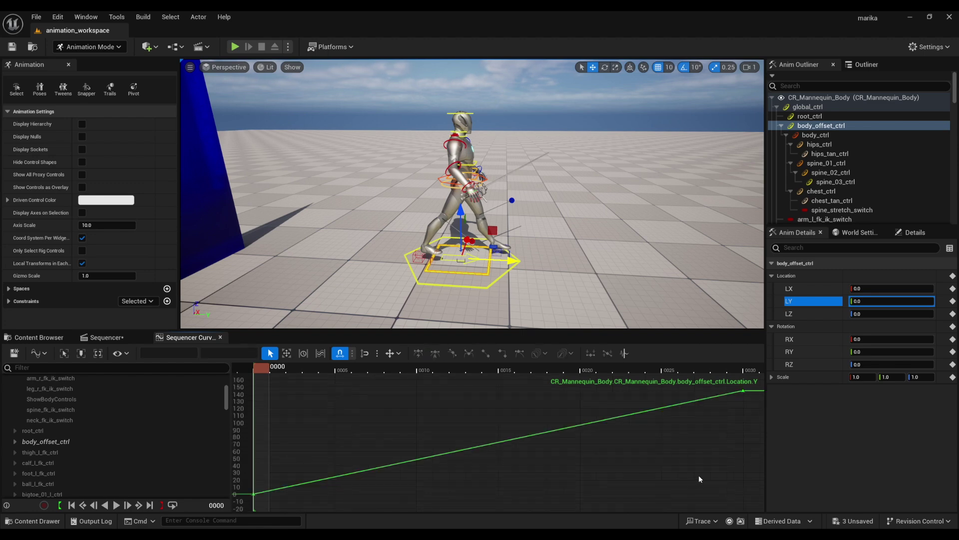
Set body_offset_ctrl's Location Y key at frame 30 to -144.755295 to counter the body's forward travel
drag(750, 425, 730, 373)
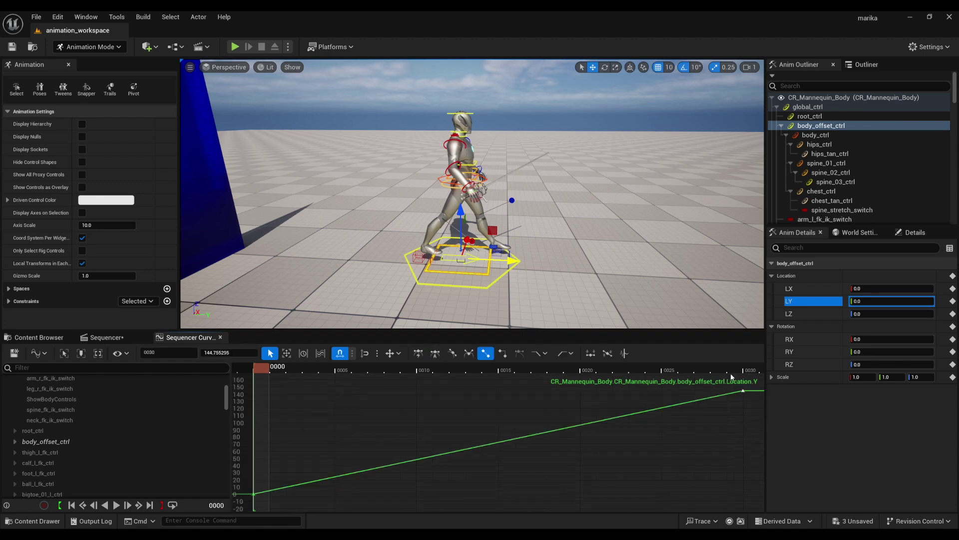
click(204, 353)
click(205, 353)
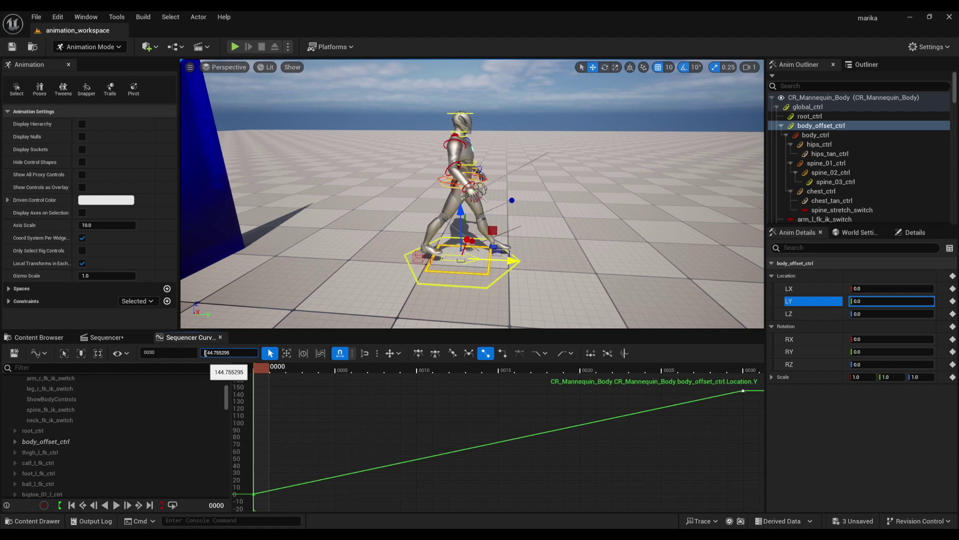
text(-)
key(Return)
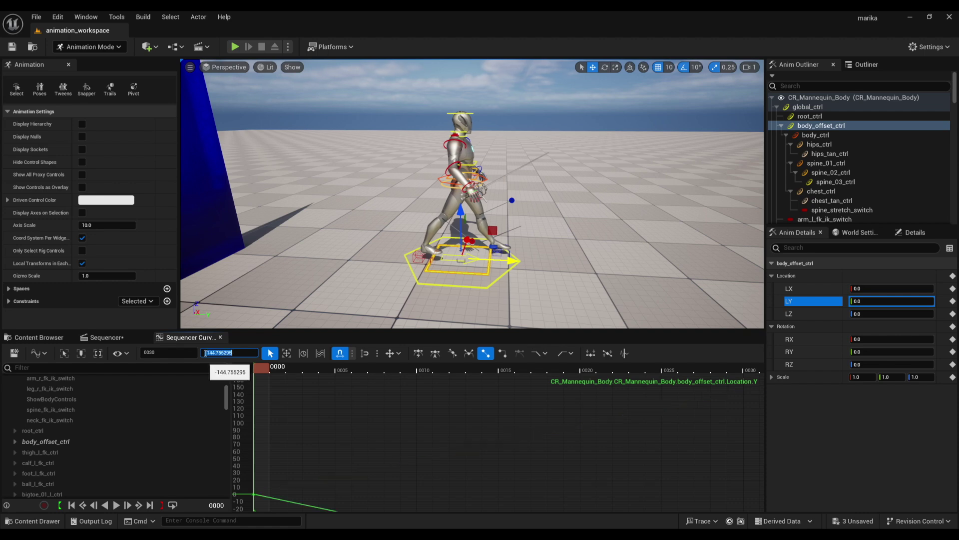
Play back the walk to check that it stays in place, and inspect the root_ctrl curves at frame 0
click(304, 411)
key(space)
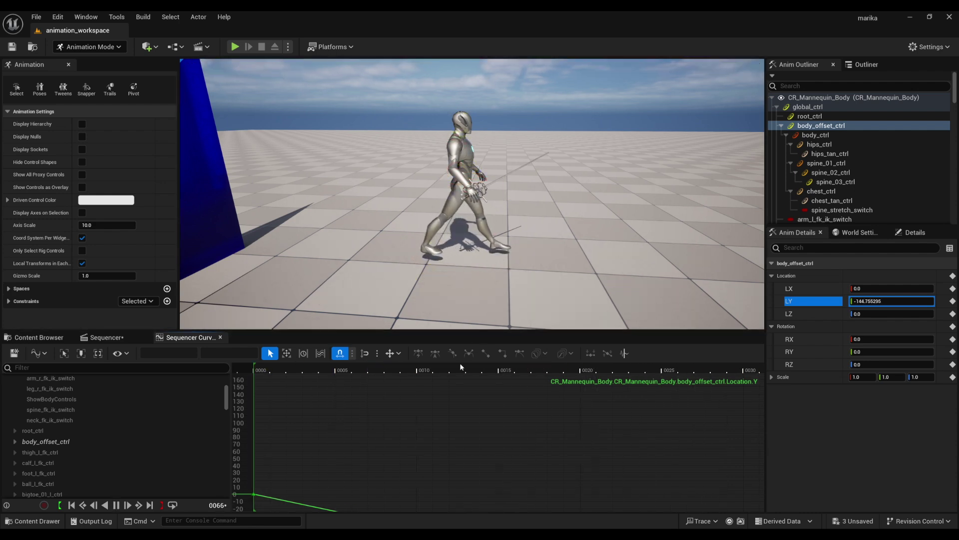
click(254, 370)
drag(263, 367, 254, 388)
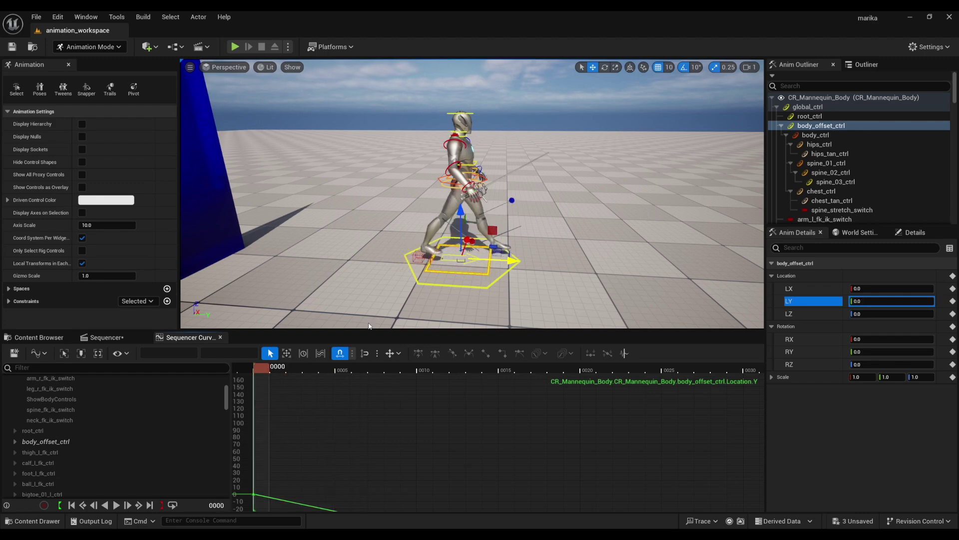
click(451, 260)
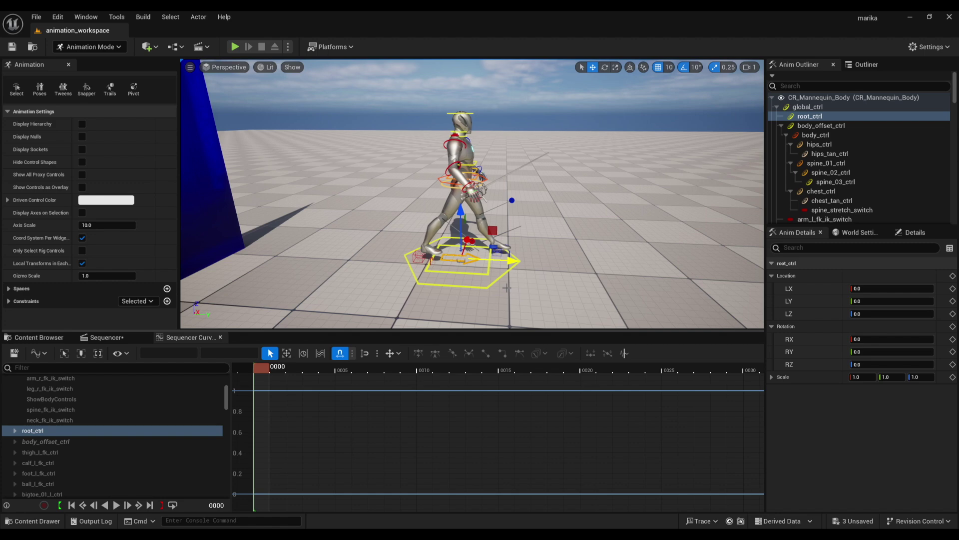
drag(266, 371, 269, 409)
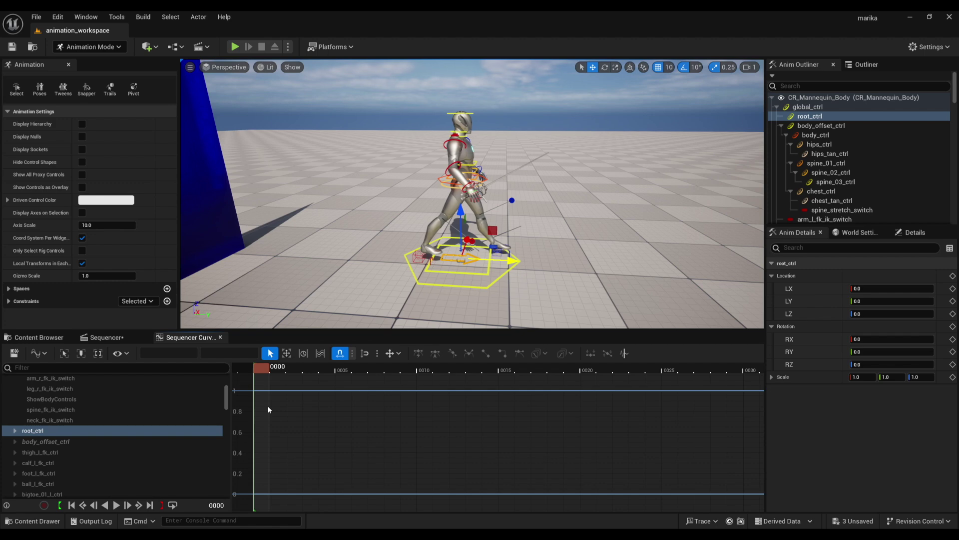